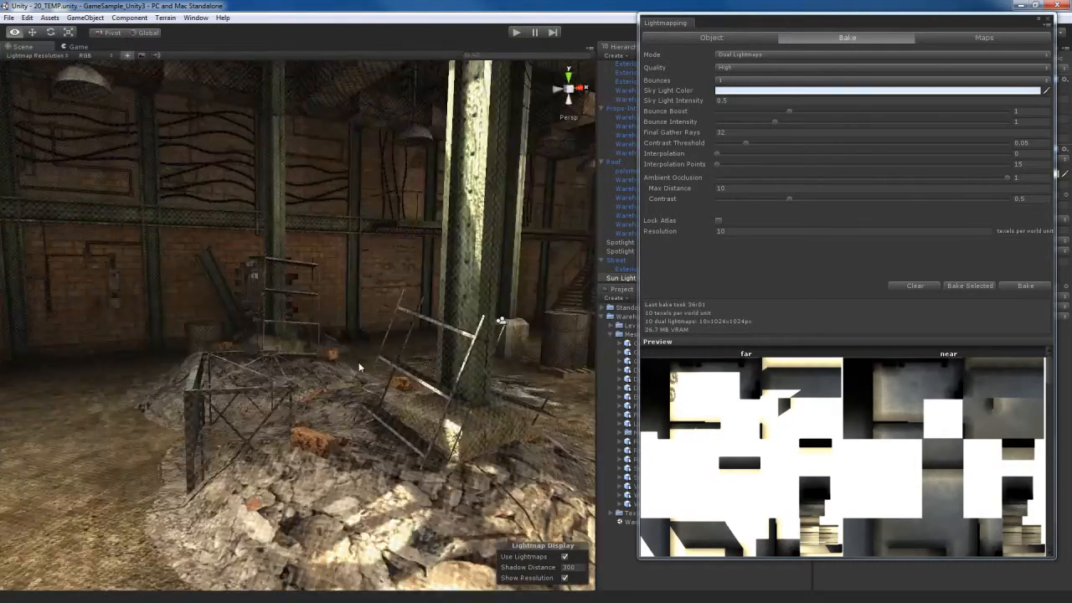
# Hide the lightmap Show Resolution checker overlay and fly the view toward the brick wall
pyautogui.click(565, 579)
pyautogui.moveTo(445, 422)
pyautogui.mouseDown(button='right')
pyautogui.moveTo(428, 385)
pyautogui.moveTo(426, 403)
pyautogui.moveTo(384, 420)
pyautogui.moveTo(285, 421)
pyautogui.moveTo(419, 426)
pyautogui.moveTo(398, 426)
pyautogui.moveTo(409, 426)
pyautogui.moveTo(68, 383)
pyautogui.moveTo(284, 410)
pyautogui.moveTo(179, 407)
pyautogui.moveTo(405, 407)
pyautogui.moveTo(420, 405)
pyautogui.moveTo(394, 379)
pyautogui.moveTo(379, 383)
pyautogui.moveTo(409, 389)
pyautogui.moveTo(389, 403)
pyautogui.moveTo(324, 397)
pyautogui.moveTo(233, 414)
pyautogui.moveTo(271, 332)
pyautogui.moveTo(457, 357)
pyautogui.moveTo(403, 312)
pyautogui.moveTo(263, 377)
pyautogui.moveTo(332, 332)
pyautogui.moveTo(344, 303)
pyautogui.moveTo(318, 351)
pyautogui.moveTo(273, 337)
pyautogui.mouseUp(button='right')
pyautogui.moveTo(273, 338); pyautogui.dragTo(304, 307, button='middle')
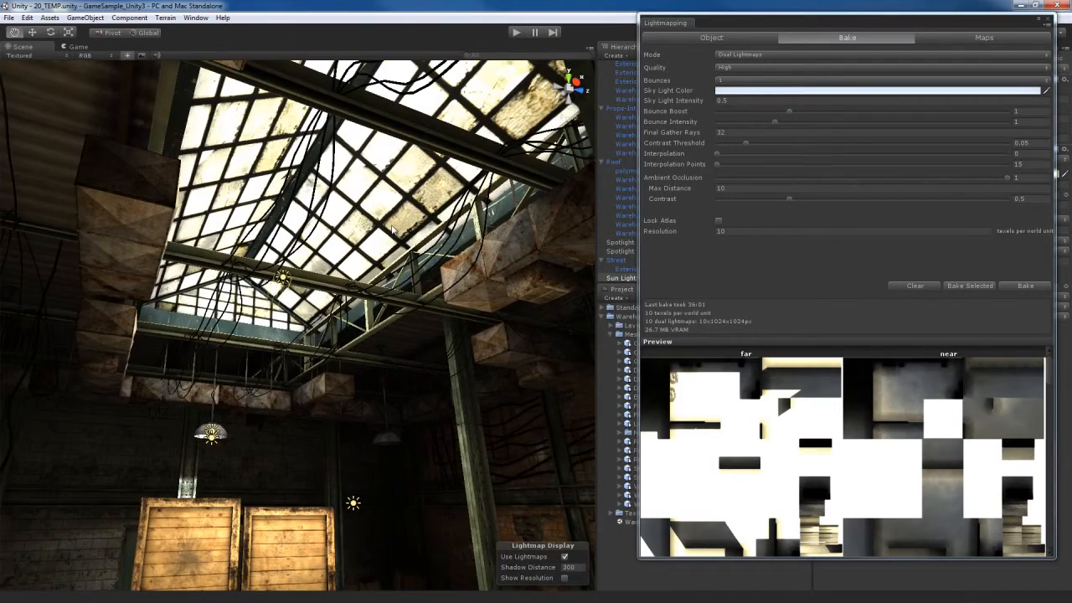
pyautogui.moveTo(367, 366)
pyautogui.mouseDown(button='right')
pyautogui.moveTo(360, 392)
pyautogui.moveTo(422, 405)
pyautogui.mouseUp(button='right')
pyautogui.moveTo(421, 400)
pyautogui.mouseDown(button='middle')
pyautogui.moveTo(399, 389)
pyautogui.moveTo(287, 400)
pyautogui.mouseUp(button='middle')
# Fly back through the warehouse interior to the broken brick wall and switch to the Move tool
pyautogui.moveTo(287, 406)
pyautogui.mouseDown(button='right')
pyautogui.moveTo(283, 395)
pyautogui.moveTo(371, 311)
pyautogui.moveTo(417, 387)
pyautogui.moveTo(315, 400)
pyautogui.moveTo(442, 400)
pyautogui.mouseUp(button='right')
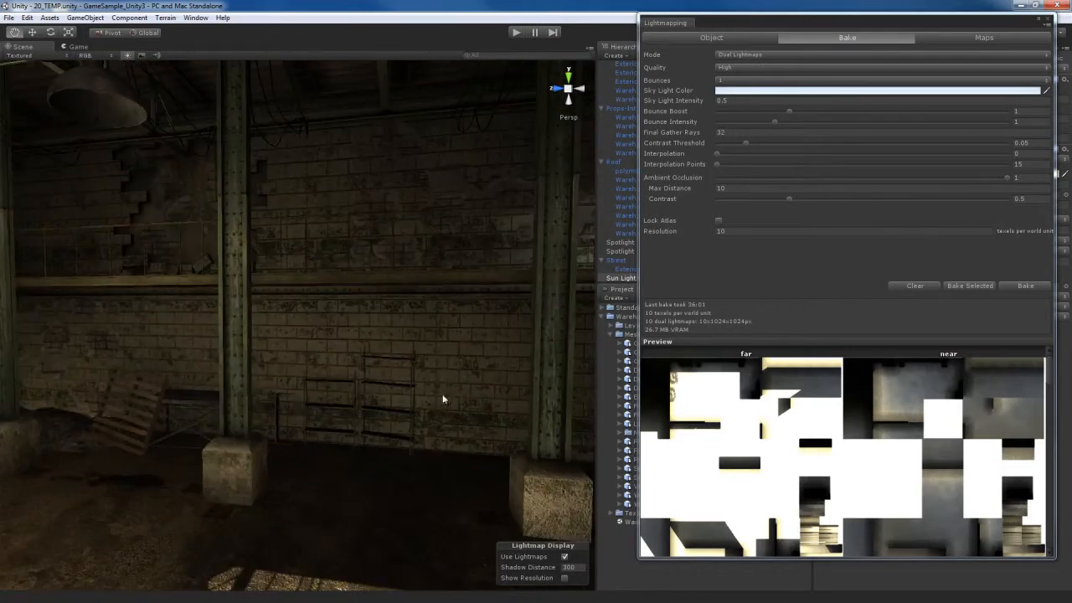
pyautogui.moveTo(442, 400); pyautogui.dragTo(403, 397, button='middle')
pyautogui.moveTo(407, 406)
pyautogui.mouseDown(button='right')
pyautogui.moveTo(260, 383)
pyautogui.moveTo(404, 407)
pyautogui.moveTo(405, 387)
pyautogui.moveTo(352, 428)
pyautogui.moveTo(357, 445)
pyautogui.moveTo(374, 442)
pyautogui.moveTo(354, 383)
pyautogui.moveTo(351, 396)
pyautogui.mouseUp(button='right')
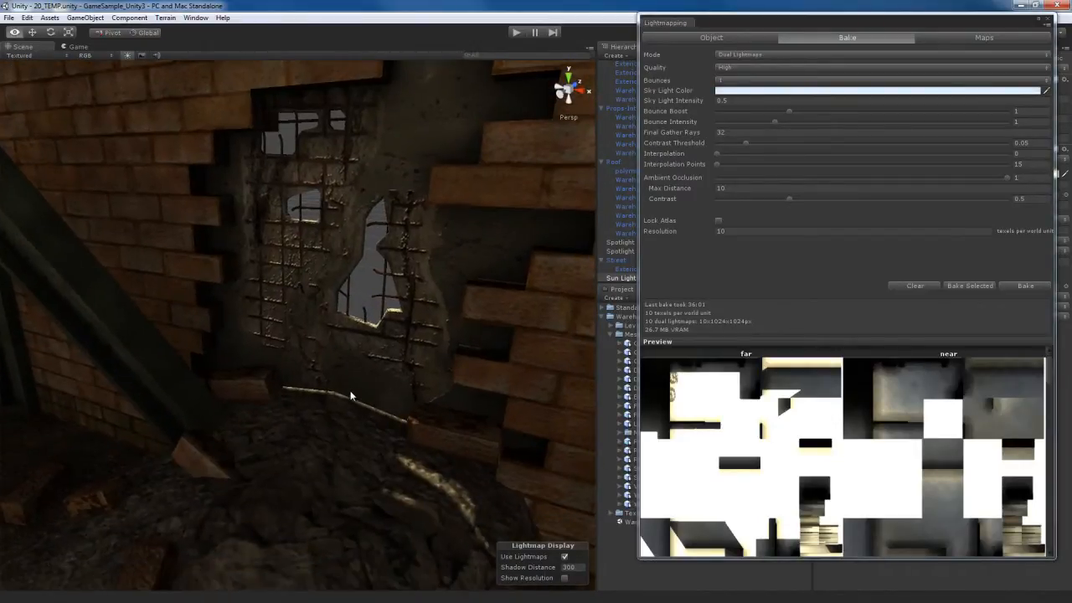
pyautogui.press('w')
# Select the Warehouse_IntWall_H wall piece and close the Lightmapping window to orbit it
pyautogui.click(353, 336)
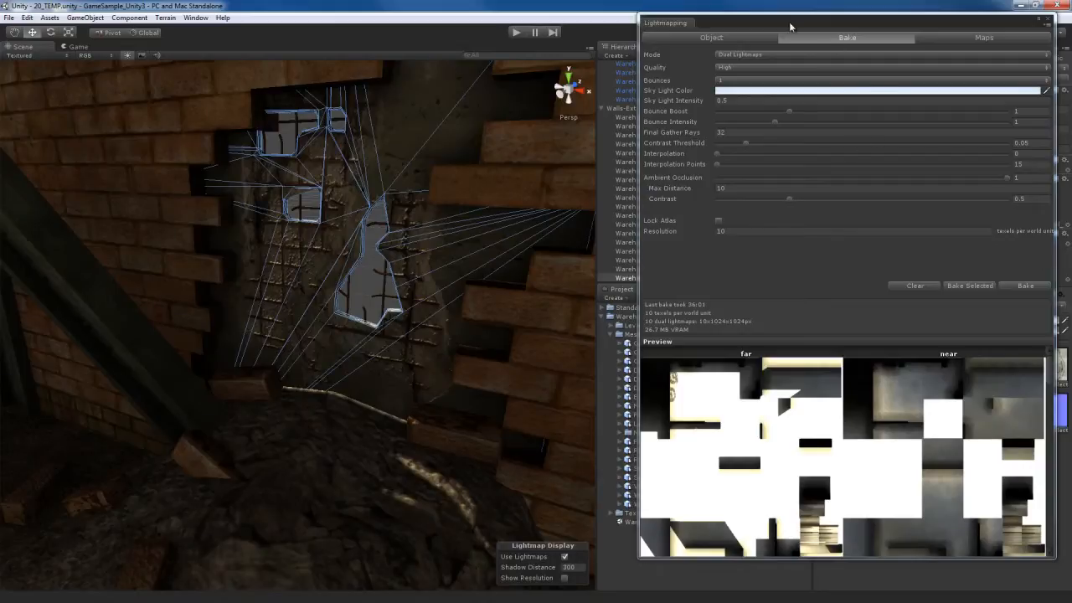
pyautogui.click(821, 24)
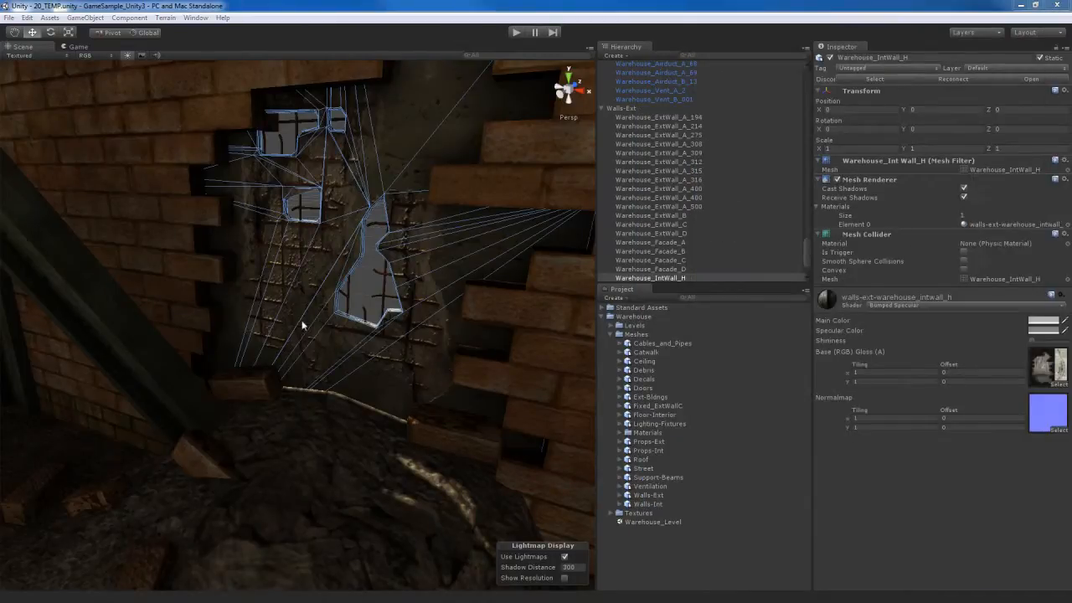
pyautogui.moveTo(302, 325)
pyautogui.keyDown('alt'); pyautogui.mouseDown()
pyautogui.moveTo(280, 335)
pyautogui.moveTo(275, 318)
pyautogui.mouseUp(); pyautogui.keyUp('alt')
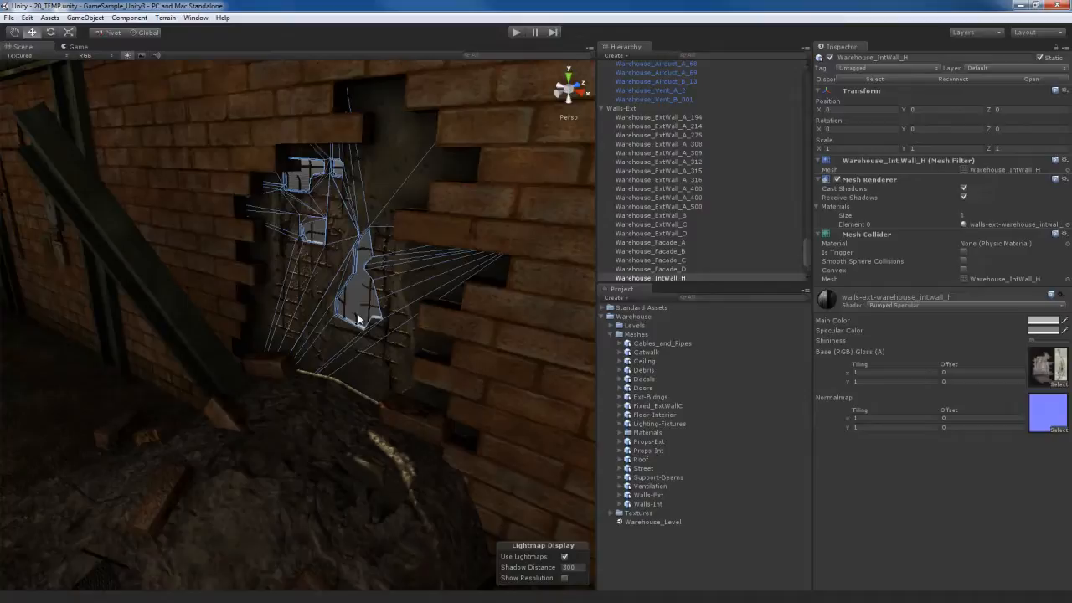
pyautogui.keyDown('alt'); pyautogui.moveTo(357, 319); pyautogui.dragTo(398, 306); pyautogui.keyUp('alt')
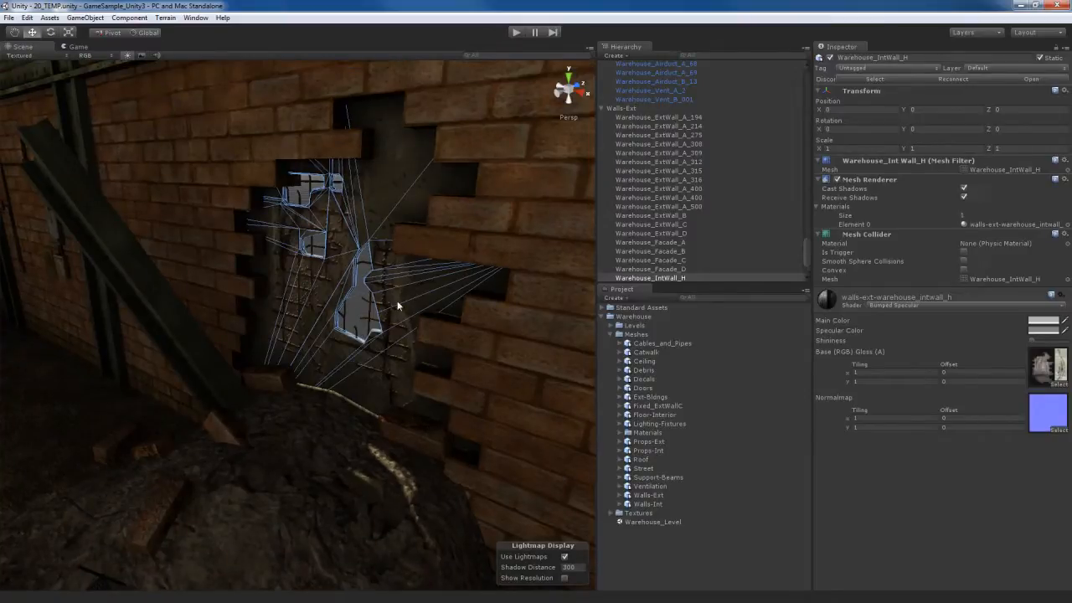
# Duplicate Warehouse_IntWall_H and shift the copy slightly along Z
pyautogui.hotkey('ctrl', 'd')
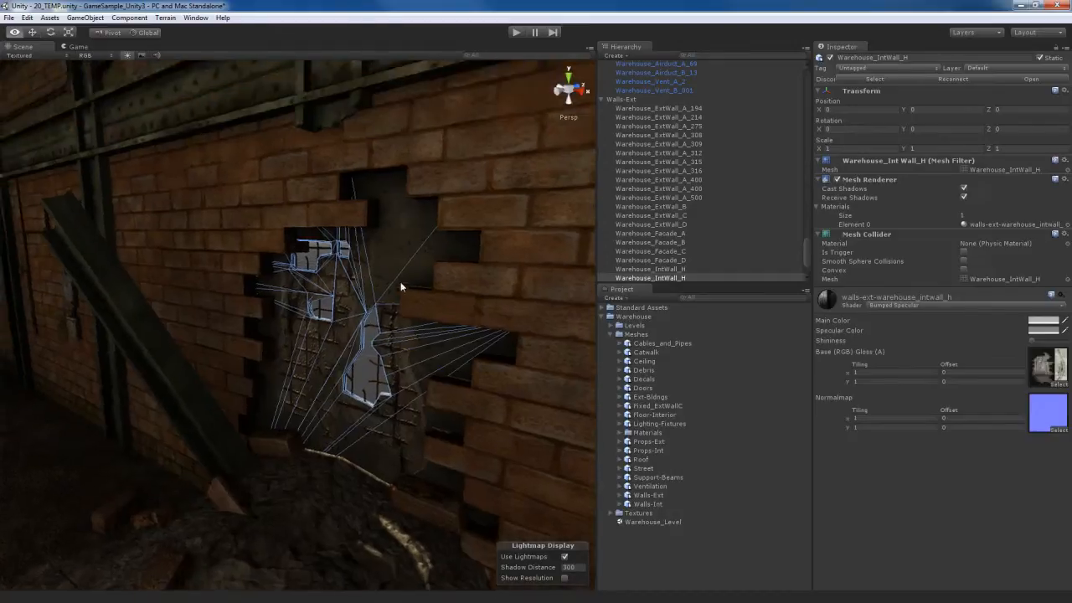
pyautogui.moveTo(398, 309)
pyautogui.keyDown('alt'); pyautogui.mouseDown()
pyautogui.moveTo(355, 317)
pyautogui.moveTo(381, 337)
pyautogui.moveTo(445, 465)
pyautogui.moveTo(443, 449)
pyautogui.mouseUp(); pyautogui.keyUp('alt')
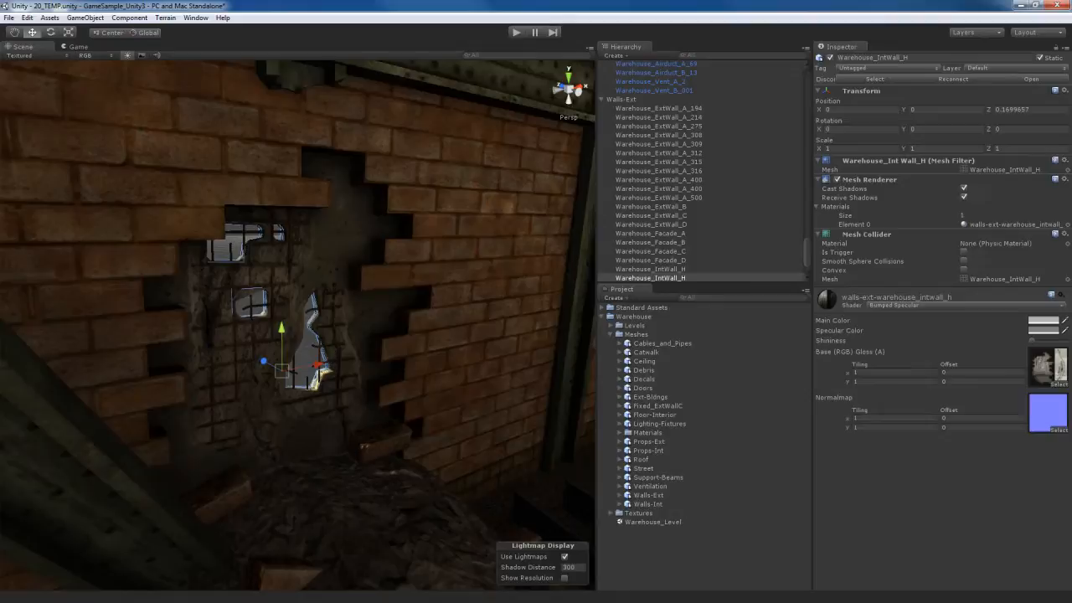
# Reopen Lightmapping on the Object tab and fly inside to the cabled wall
pyautogui.moveTo(880, 14); pyautogui.dragTo(841, 31)
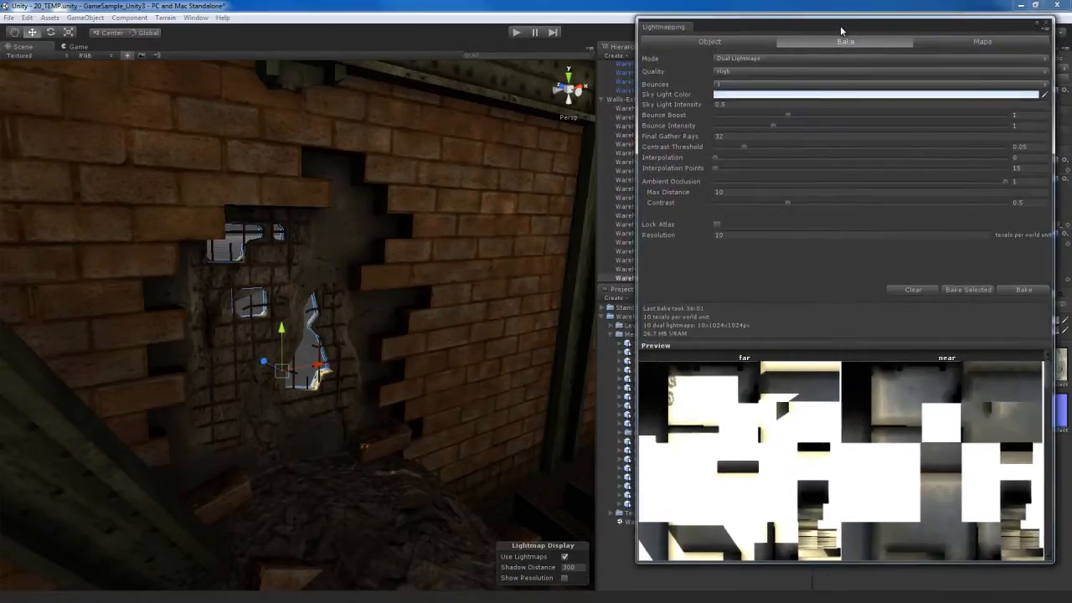
pyautogui.click(711, 42)
pyautogui.click(726, 82)
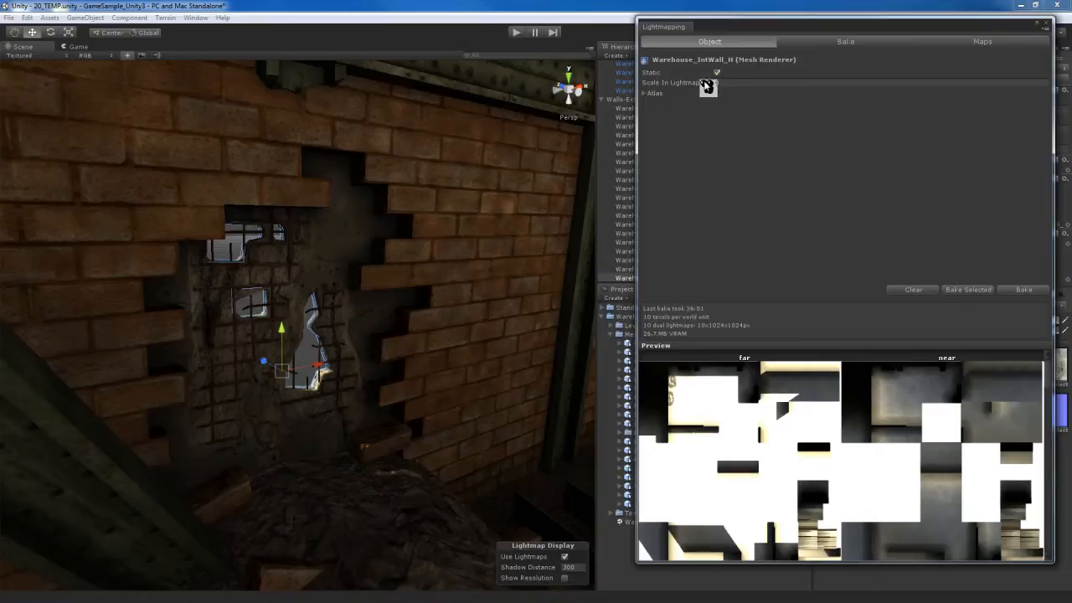
pyautogui.moveTo(504, 218); pyautogui.dragTo(386, 319, button='right')
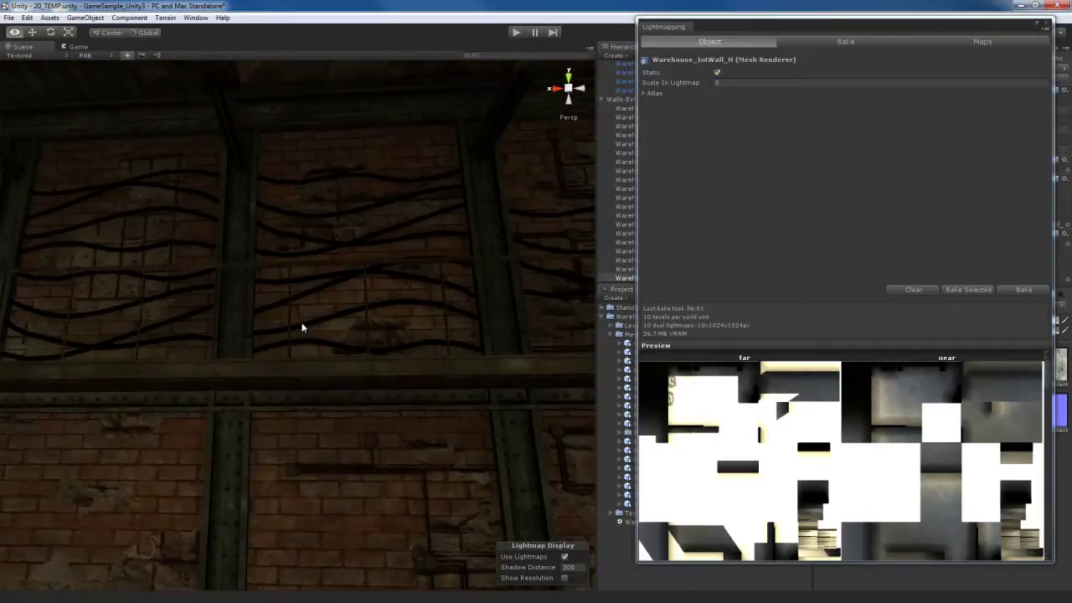
pyautogui.moveTo(386, 319); pyautogui.dragTo(304, 325, button='right')
# Select Warehouse_Cables_B and set its Scale In Lightmap to 0
pyautogui.click(406, 227)
pyautogui.moveTo(407, 227)
pyautogui.mouseDown(button='right')
pyautogui.moveTo(431, 292)
pyautogui.moveTo(428, 305)
pyautogui.moveTo(402, 306)
pyautogui.moveTo(488, 313)
pyautogui.moveTo(542, 335)
pyautogui.moveTo(299, 318)
pyautogui.moveTo(536, 251)
pyautogui.mouseUp(button='right')
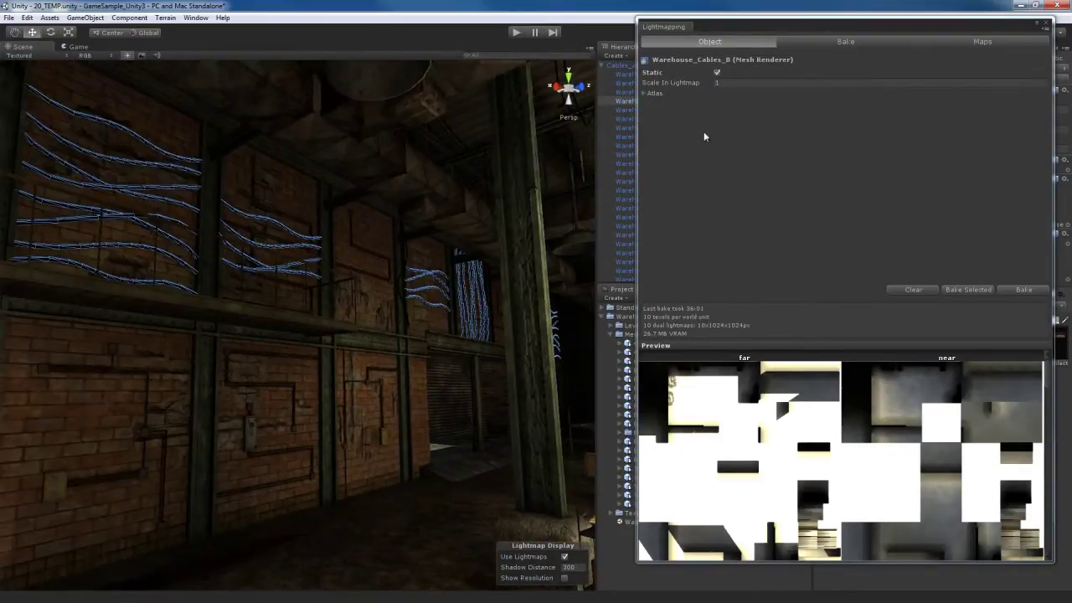
pyautogui.click(738, 84)
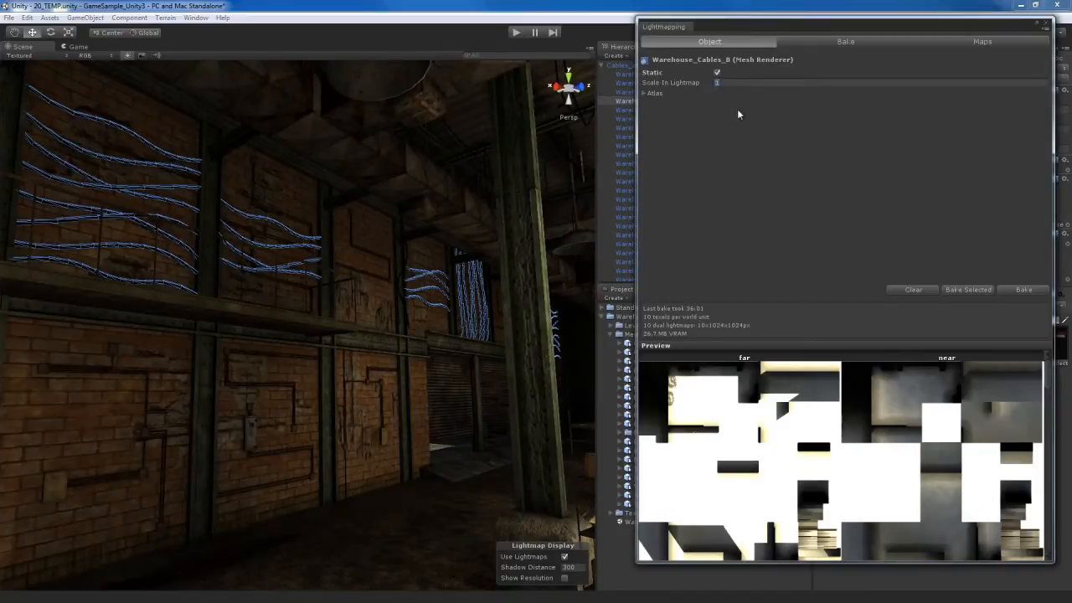
pyautogui.write('0')
pyautogui.moveTo(352, 113)
pyautogui.mouseDown(button='right')
pyautogui.moveTo(308, 382)
pyautogui.moveTo(172, 394)
pyautogui.moveTo(239, 371)
pyautogui.moveTo(444, 366)
pyautogui.mouseUp(button='right')
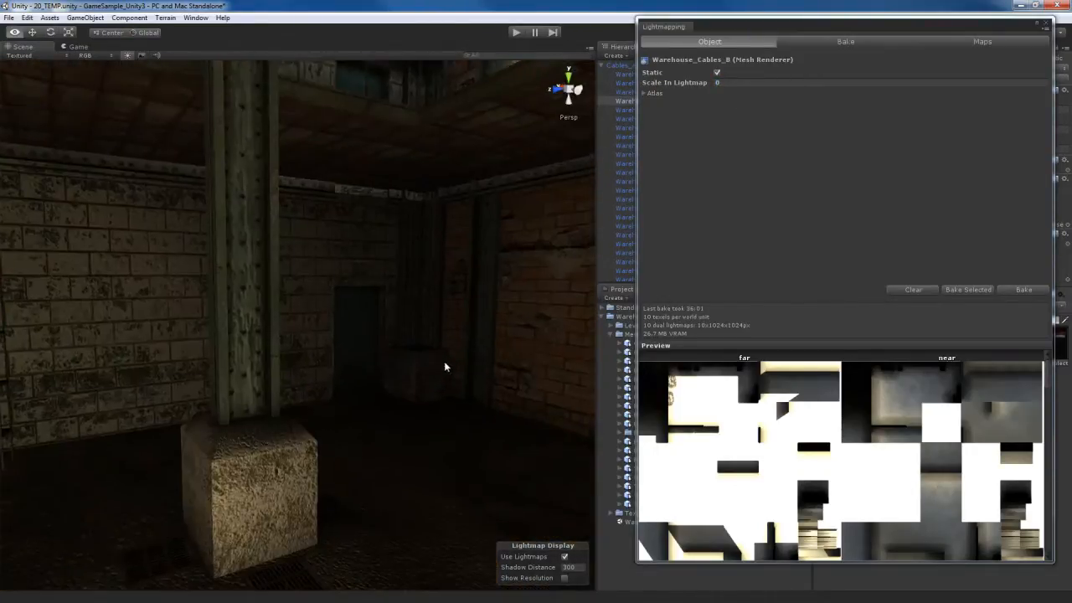
# Show the lightmap resolution checker overlay and fly from the racks toward the cabled wall
pyautogui.click(566, 579)
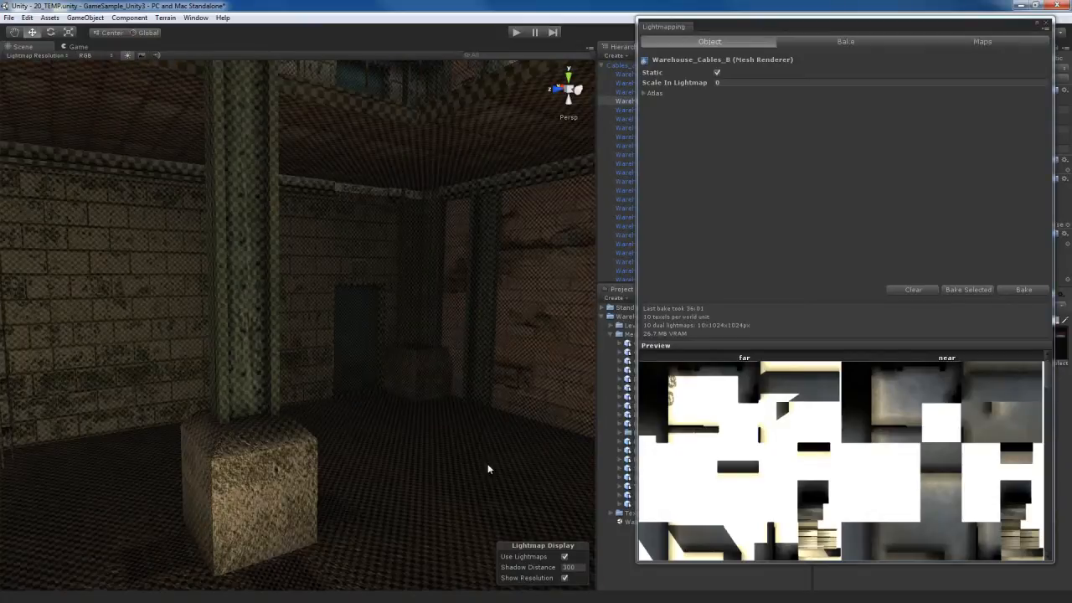
pyautogui.moveTo(449, 379)
pyautogui.mouseDown(button='right')
pyautogui.moveTo(443, 390)
pyautogui.moveTo(247, 386)
pyautogui.moveTo(359, 390)
pyautogui.moveTo(287, 367)
pyautogui.moveTo(329, 406)
pyautogui.moveTo(354, 394)
pyautogui.mouseUp(button='right')
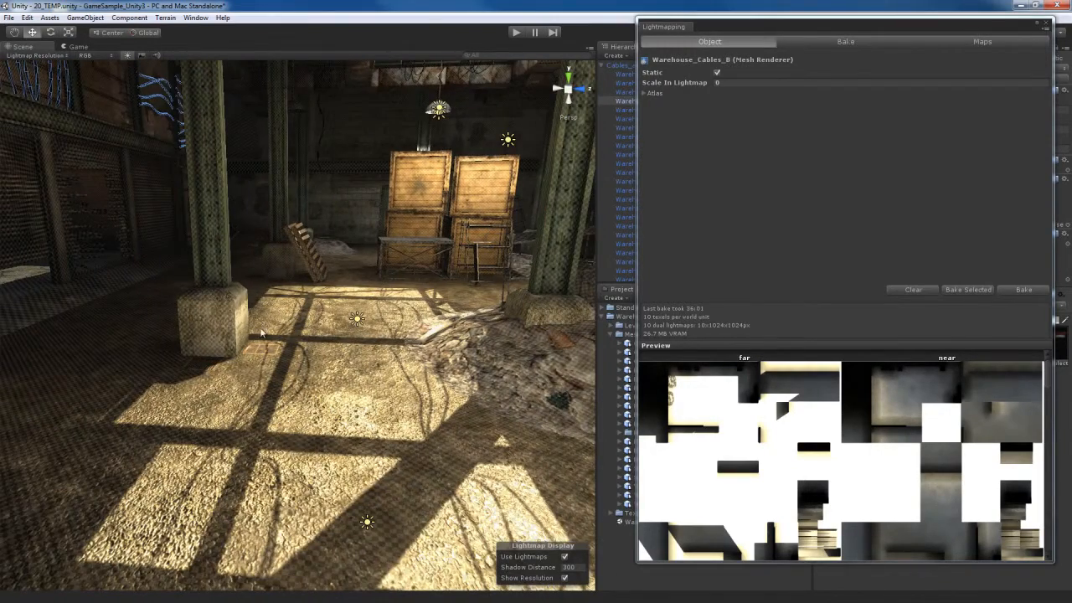
pyautogui.moveTo(261, 333)
pyautogui.mouseDown(button='right')
pyautogui.moveTo(203, 304)
pyautogui.moveTo(526, 350)
pyautogui.moveTo(532, 342)
pyautogui.moveTo(496, 324)
pyautogui.moveTo(234, 302)
pyautogui.moveTo(216, 278)
pyautogui.moveTo(384, 296)
pyautogui.moveTo(470, 290)
pyautogui.moveTo(440, 259)
pyautogui.moveTo(378, 280)
pyautogui.moveTo(393, 267)
pyautogui.moveTo(400, 318)
pyautogui.moveTo(470, 328)
pyautogui.moveTo(399, 293)
pyautogui.mouseUp(button='right')
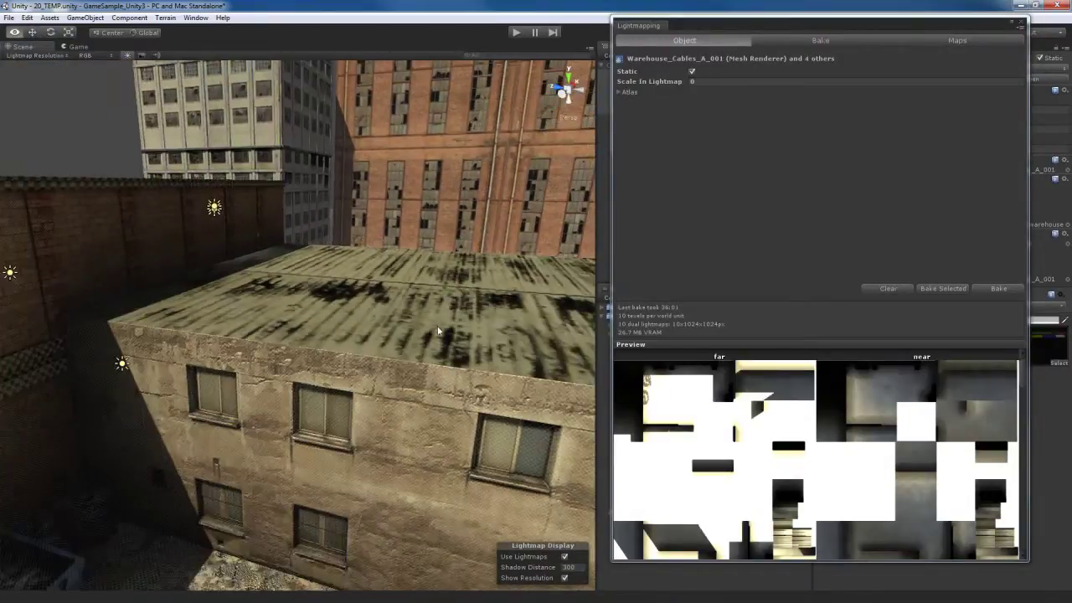
# Set the outside_arch_walkway roof's Scale In Lightmap to 0 and select the tall background building
pyautogui.click(399, 293)
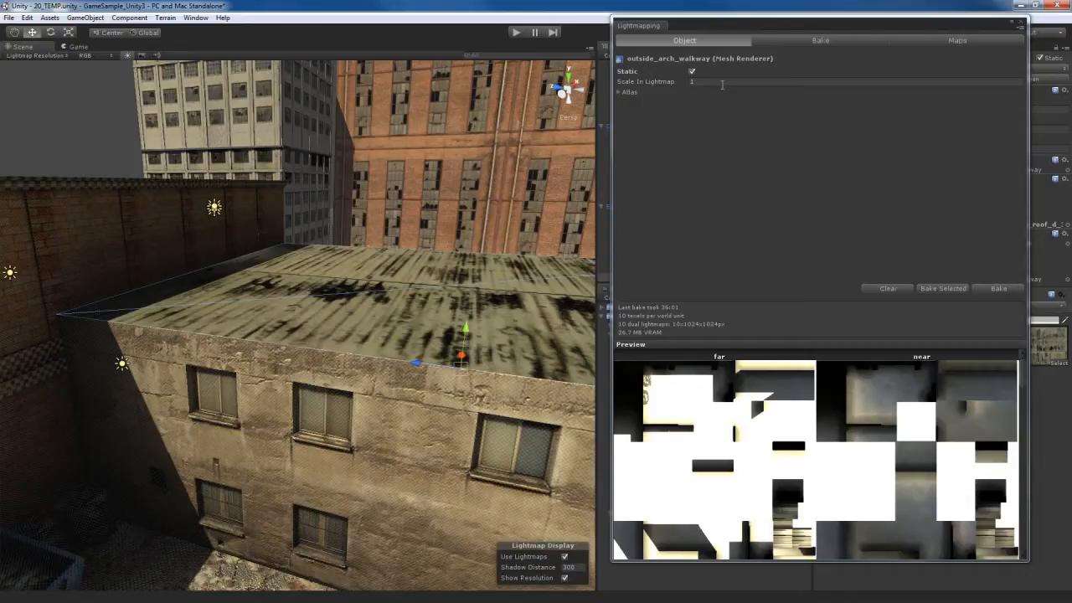
pyautogui.click(694, 81)
pyautogui.write('0')
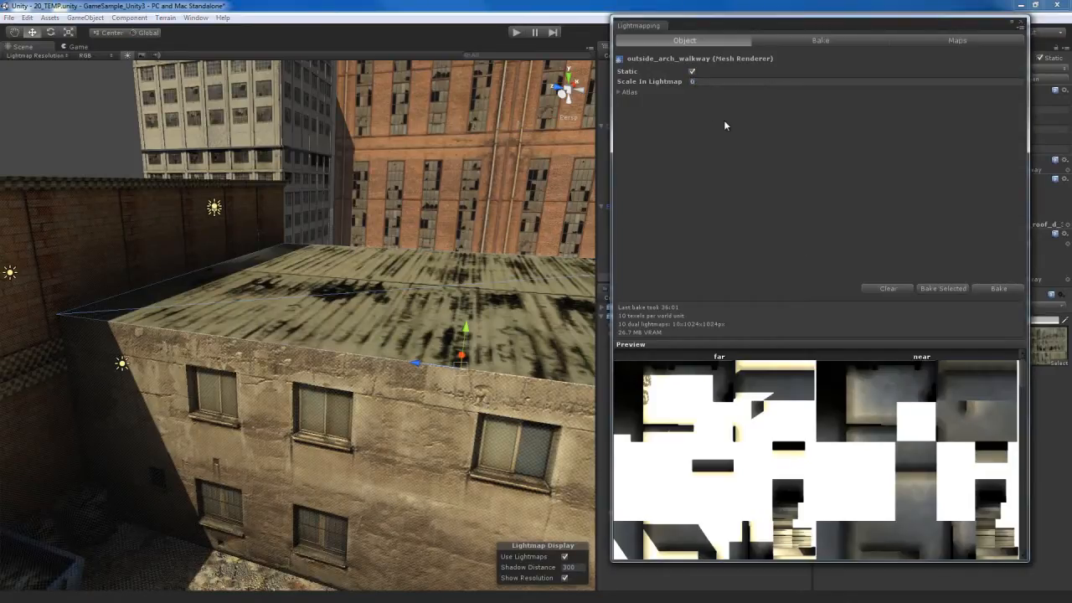
pyautogui.moveTo(511, 301)
pyautogui.mouseDown(button='right')
pyautogui.moveTo(472, 260)
pyautogui.moveTo(483, 225)
pyautogui.mouseUp(button='right')
pyautogui.click(483, 225)
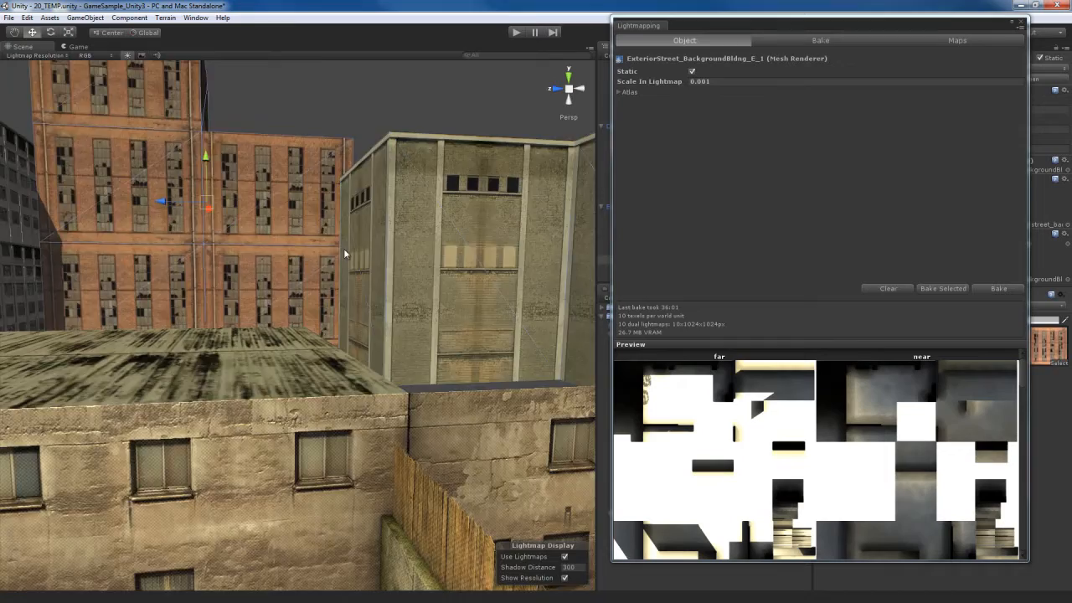
# Fly back inside the warehouse past the brick wall and stairs
pyautogui.moveTo(239, 229)
pyautogui.mouseDown(button='right')
pyautogui.moveTo(415, 343)
pyautogui.moveTo(409, 359)
pyautogui.moveTo(268, 316)
pyautogui.moveTo(402, 337)
pyautogui.moveTo(409, 280)
pyautogui.moveTo(318, 293)
pyautogui.moveTo(425, 313)
pyautogui.moveTo(309, 305)
pyautogui.moveTo(395, 262)
pyautogui.moveTo(473, 332)
pyautogui.mouseUp(button='right')
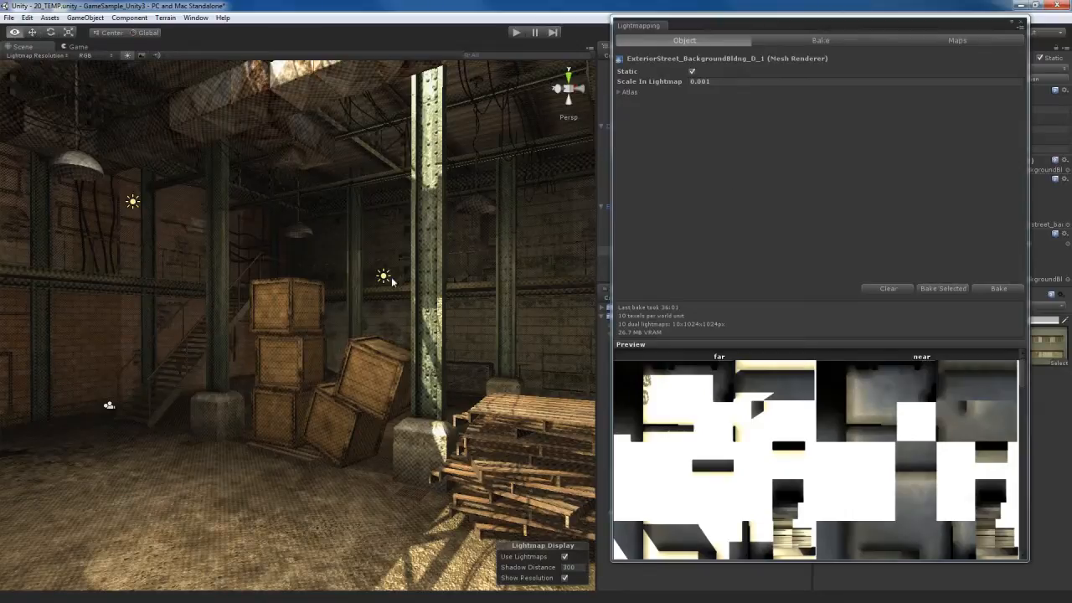
pyautogui.moveTo(469, 276)
pyautogui.mouseDown(button='right')
pyautogui.moveTo(498, 289)
pyautogui.moveTo(459, 264)
pyautogui.moveTo(460, 252)
pyautogui.moveTo(413, 271)
pyautogui.moveTo(250, 253)
pyautogui.moveTo(236, 262)
pyautogui.moveTo(374, 273)
pyautogui.mouseUp(button='right')
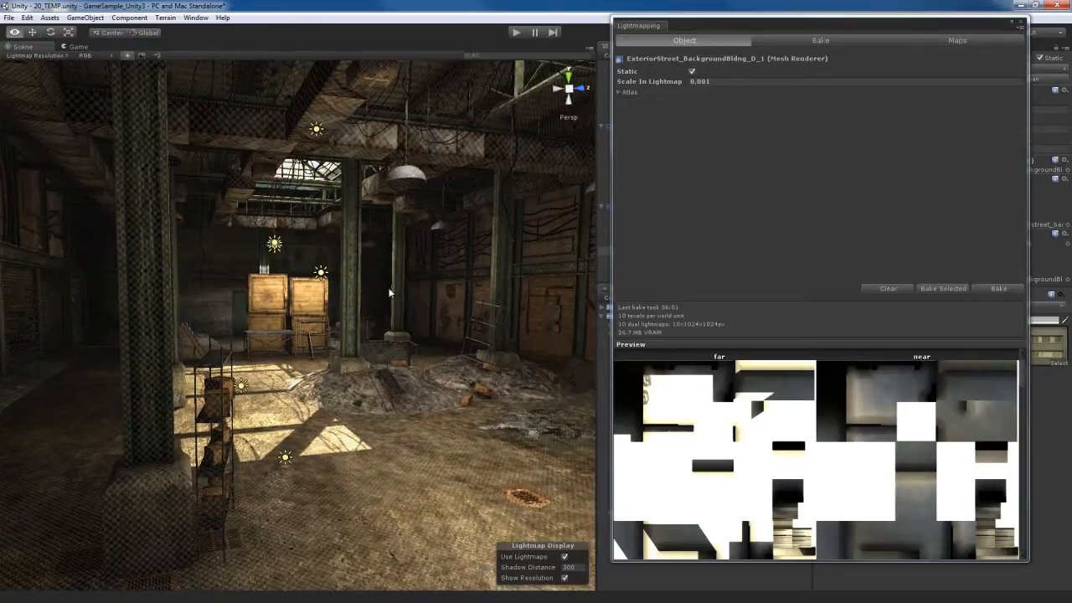
pyautogui.moveTo(373, 273); pyautogui.dragTo(765, 234, button='right')
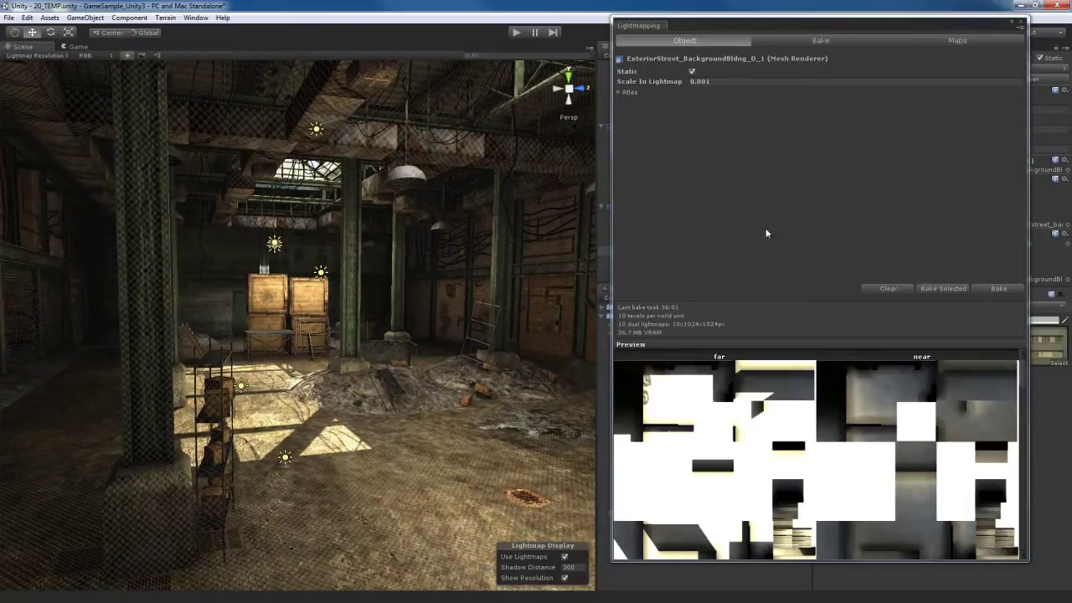
pyautogui.click(816, 40)
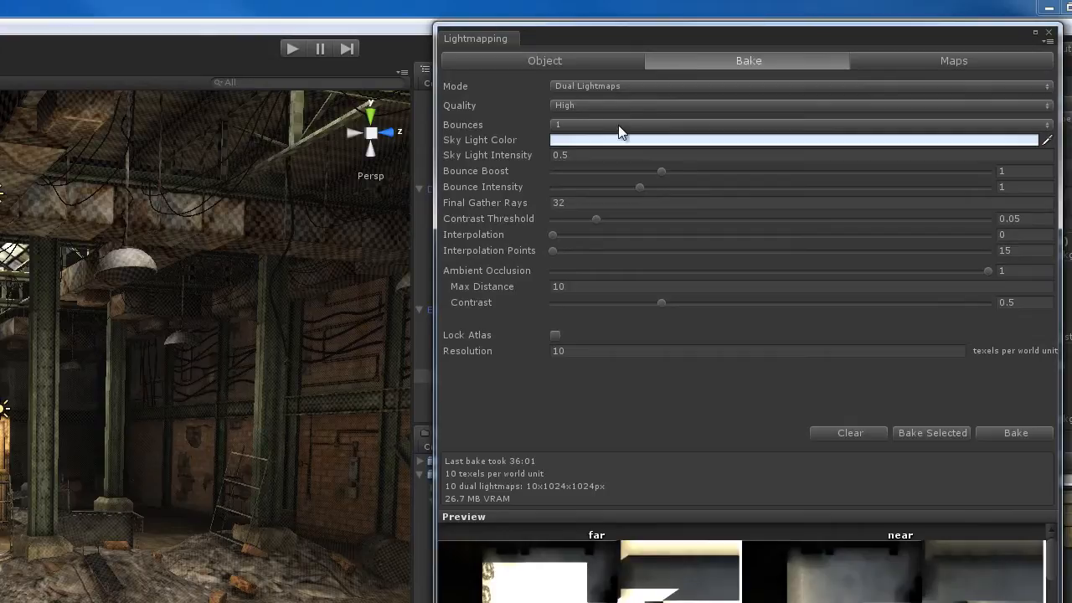
pyautogui.click(618, 126)
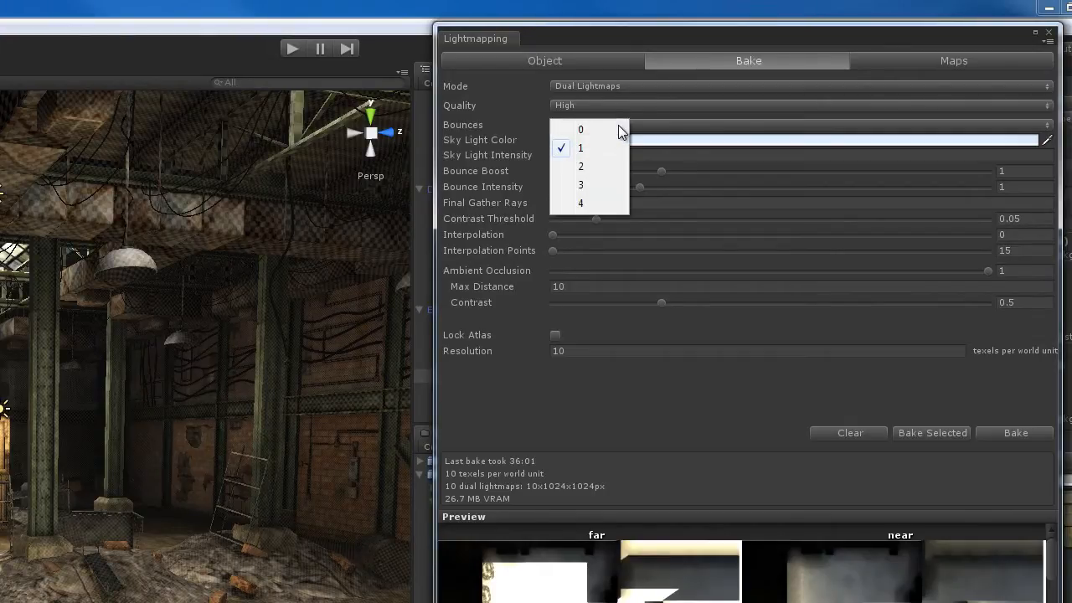
pyautogui.click(610, 146)
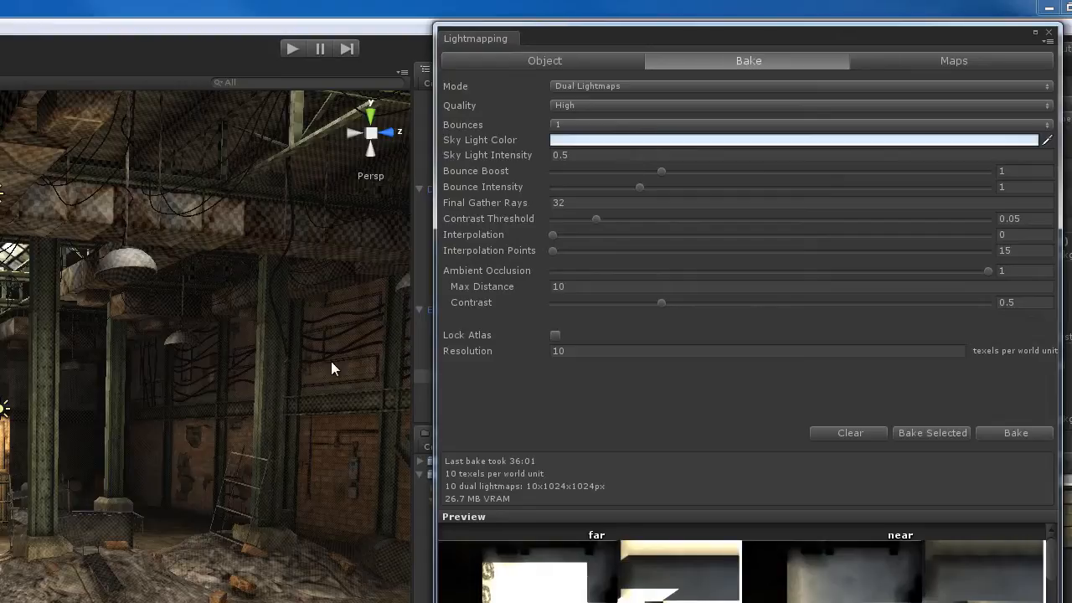
pyautogui.moveTo(331, 369)
pyautogui.mouseDown(button='right')
pyautogui.moveTo(74, 447)
pyautogui.moveTo(192, 479)
pyautogui.moveTo(165, 505)
pyautogui.moveTo(34, 506)
pyautogui.moveTo(330, 505)
pyautogui.moveTo(11, 491)
pyautogui.moveTo(268, 483)
pyautogui.moveTo(203, 477)
pyautogui.moveTo(189, 470)
pyautogui.moveTo(213, 462)
pyautogui.moveTo(174, 468)
pyautogui.moveTo(129, 449)
pyautogui.moveTo(149, 453)
pyautogui.mouseUp(button='right')
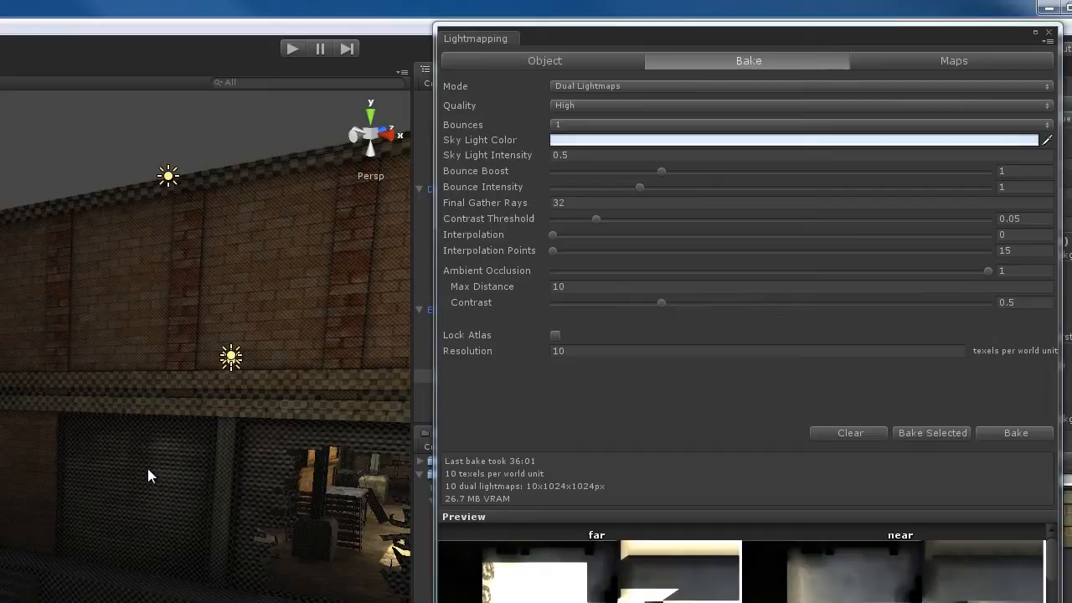
pyautogui.moveTo(147, 469)
pyautogui.mouseDown(button='right')
pyautogui.moveTo(72, 465)
pyautogui.moveTo(44, 451)
pyautogui.moveTo(125, 476)
pyautogui.moveTo(234, 468)
pyautogui.moveTo(21, 483)
pyautogui.moveTo(56, 474)
pyautogui.mouseUp(button='right')
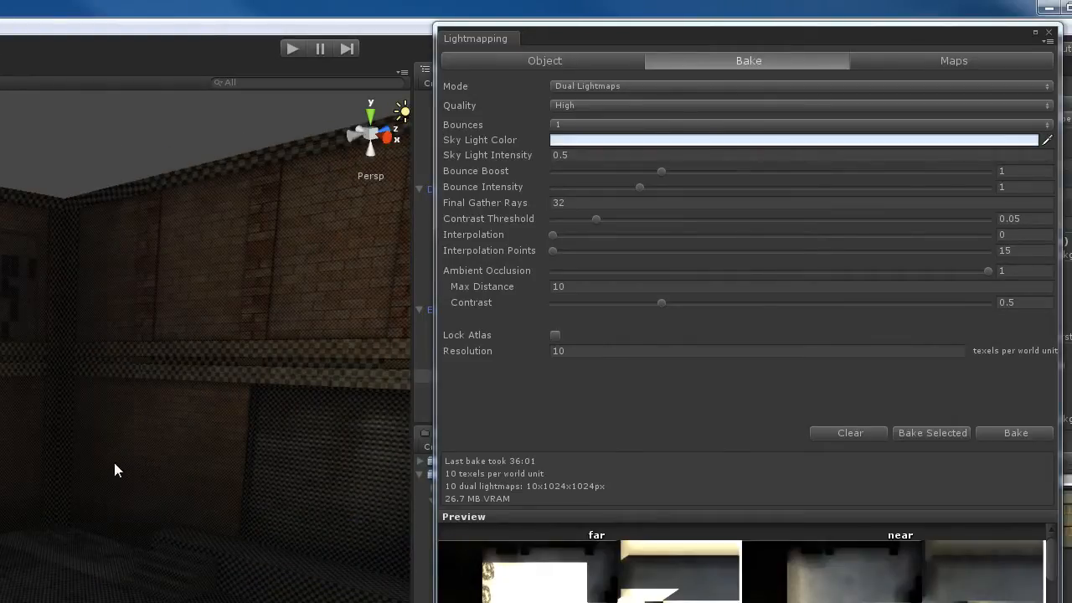
pyautogui.moveTo(117, 459)
pyautogui.mouseDown(button='right')
pyautogui.moveTo(132, 480)
pyautogui.moveTo(130, 467)
pyautogui.mouseUp(button='right')
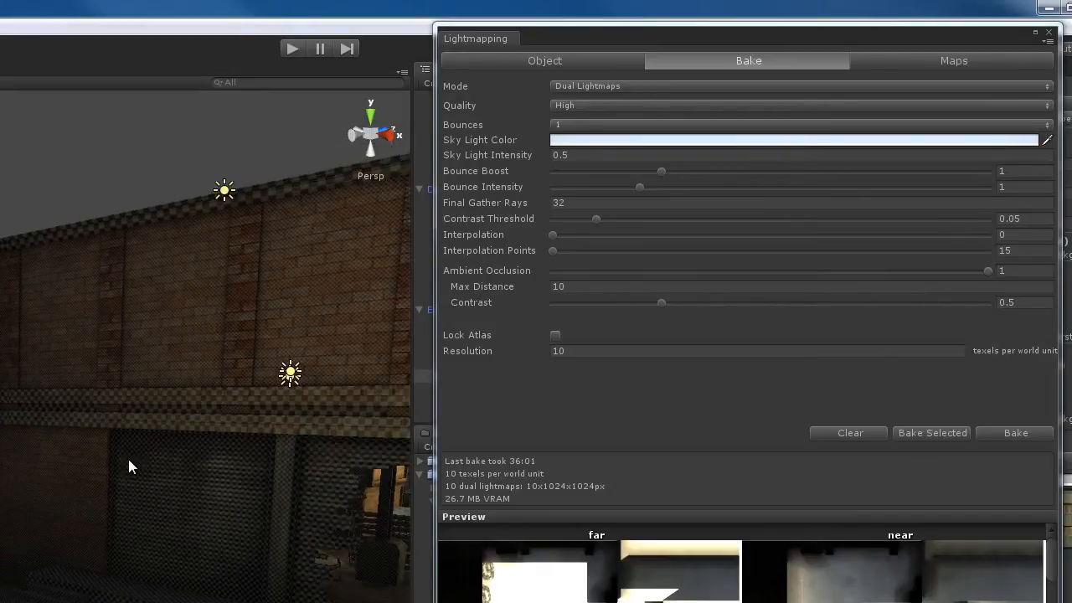
# Change the bake's Sky Light Intensity from 0.5 to 0.75
pyautogui.click(709, 156)
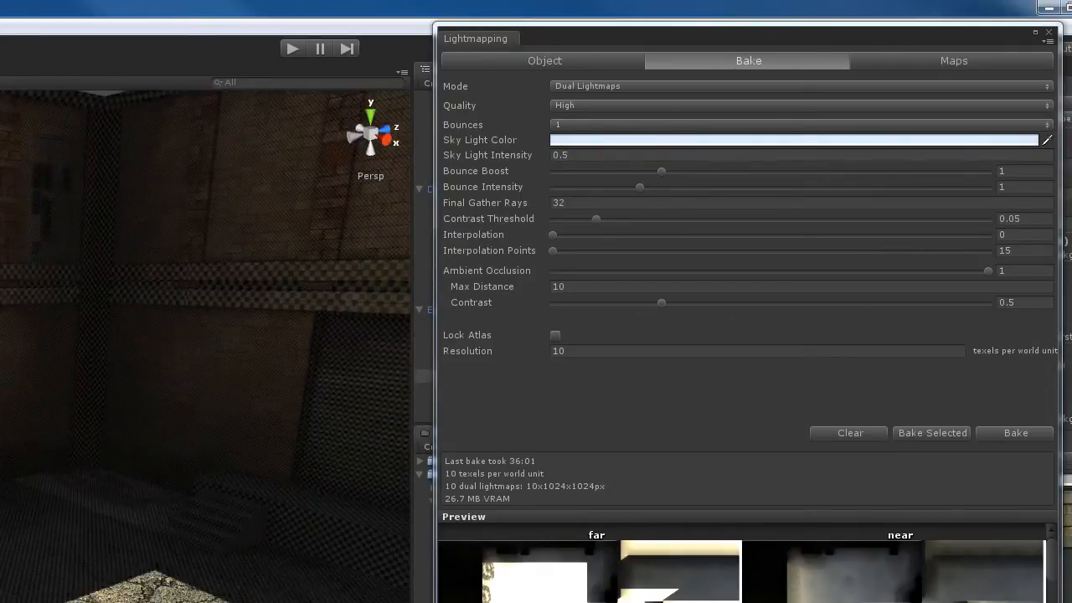
pyautogui.doubleClick(604, 155)
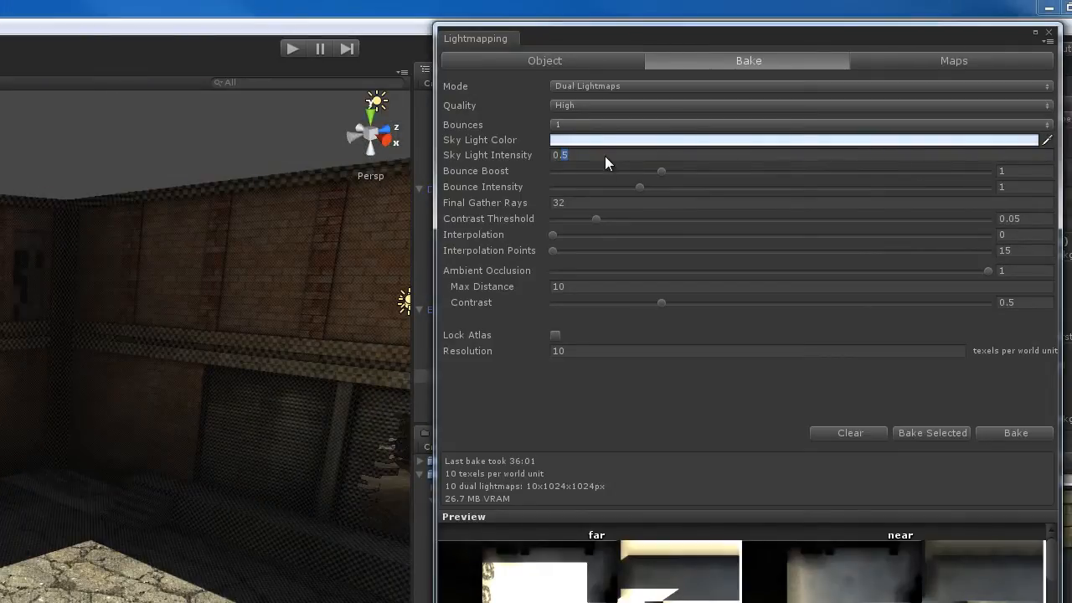
pyautogui.press('BackSpace')
pyautogui.press('BackSpace')
pyautogui.press('BackSpace')
pyautogui.write('0.75')
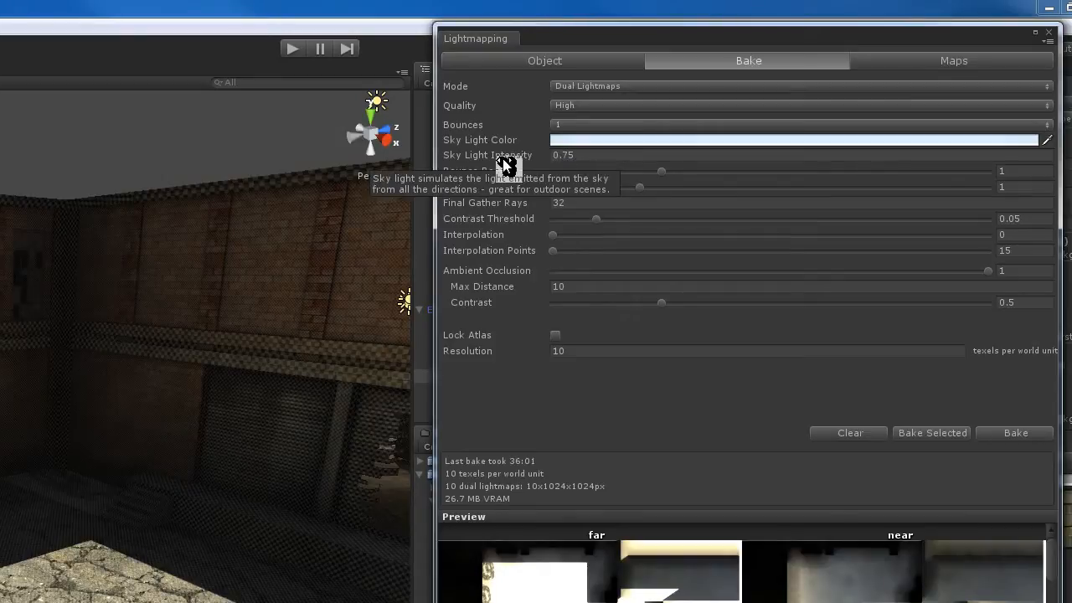
pyautogui.moveTo(182, 388); pyautogui.dragTo(191, 408, button='right')
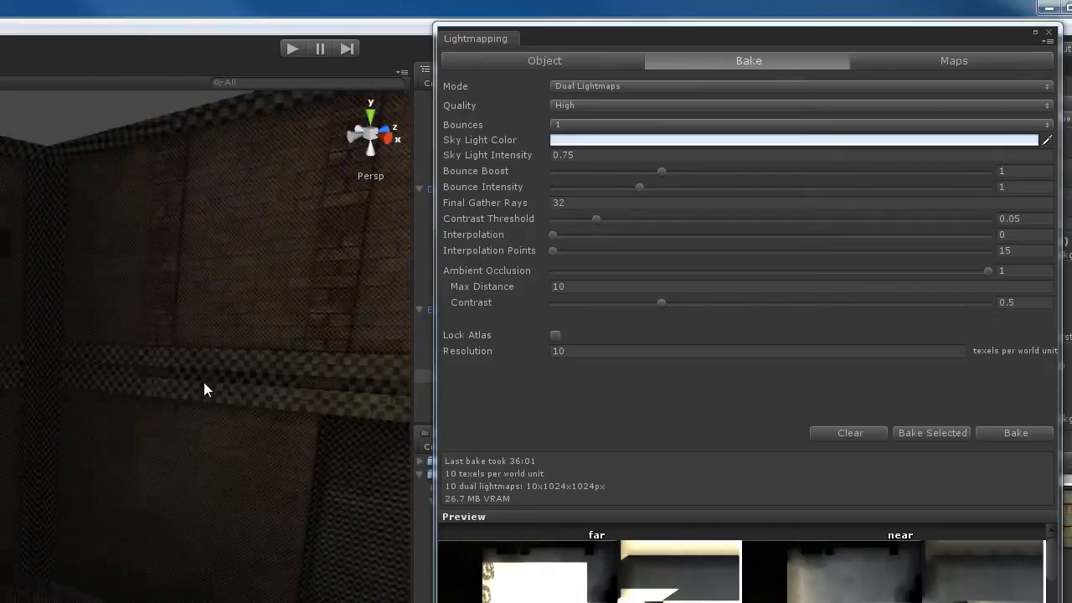
pyautogui.scroll(-3, 192, 414)
pyautogui.scroll(-3, 197, 409)
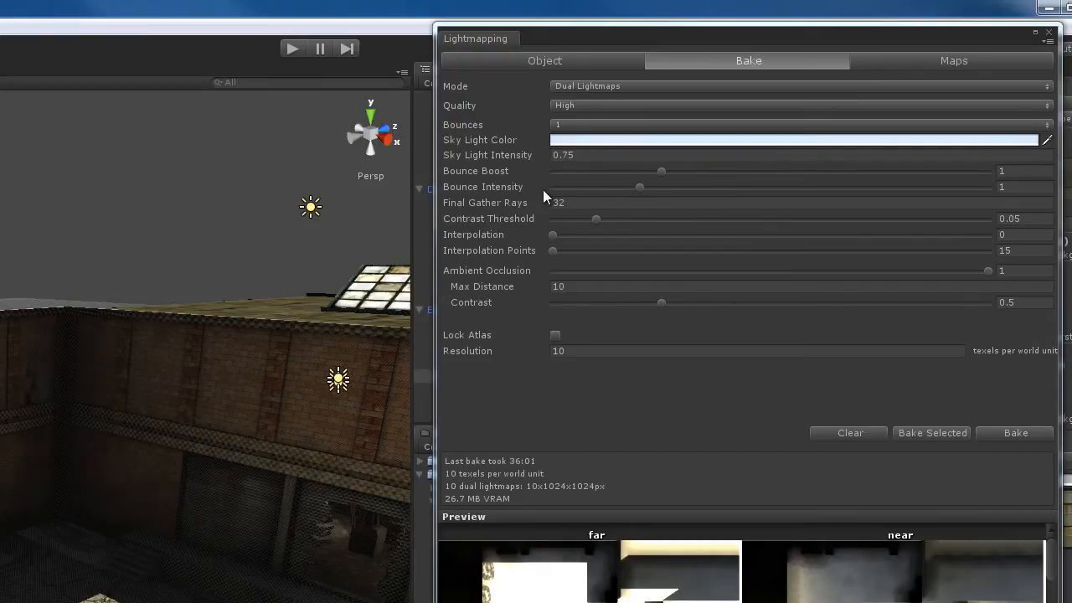
# Raise Final Gather Rays from 32 to 1000, then settle on 500
pyautogui.click(655, 204)
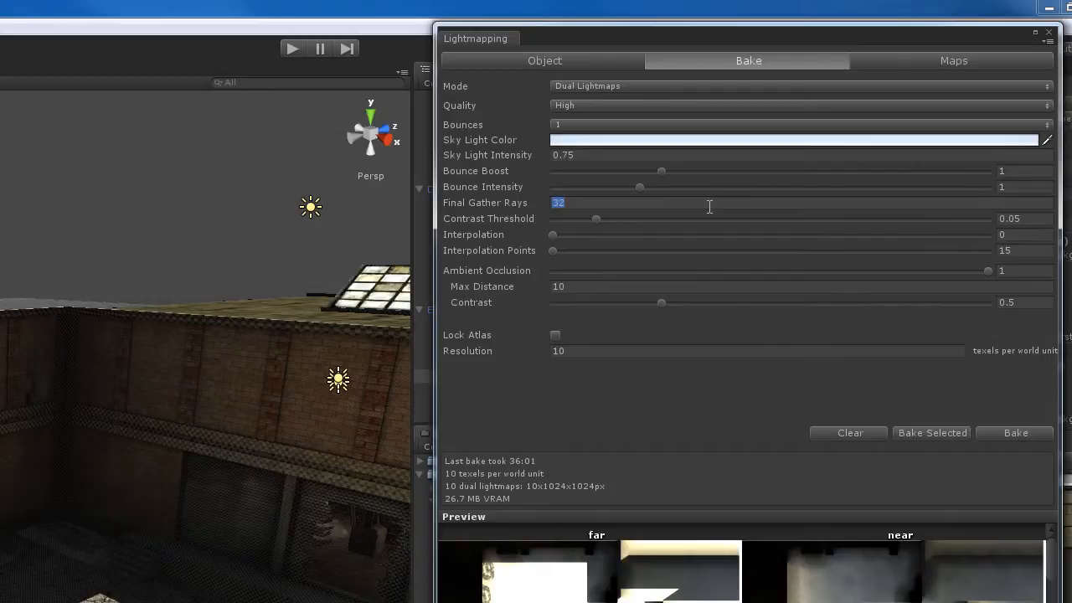
pyautogui.write('1000')
pyautogui.click(716, 202)
pyautogui.write('500')
# Set Interpolation to 0.2 and Interpolation Points to 20
pyautogui.click(1005, 234)
pyautogui.write('0.2')
pyautogui.press('Return')
pyautogui.click(1025, 250)
pyautogui.write('20')
pyautogui.press('Return')
# Nudge the Interpolation Points slider back to 20 and place the caret after the 500 rays
pyautogui.moveTo(701, 252); pyautogui.dragTo(541, 266)
pyautogui.moveTo(669, 258); pyautogui.dragTo(696, 255)
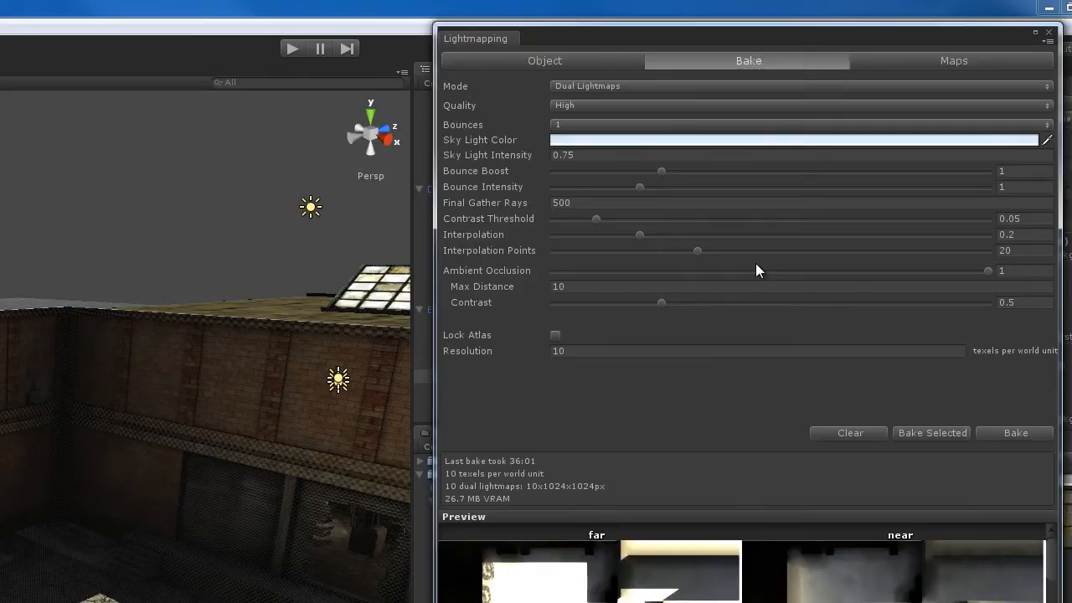
pyautogui.click(651, 204)
pyautogui.click(754, 204)
pyautogui.click(653, 350)
pyautogui.write('15')
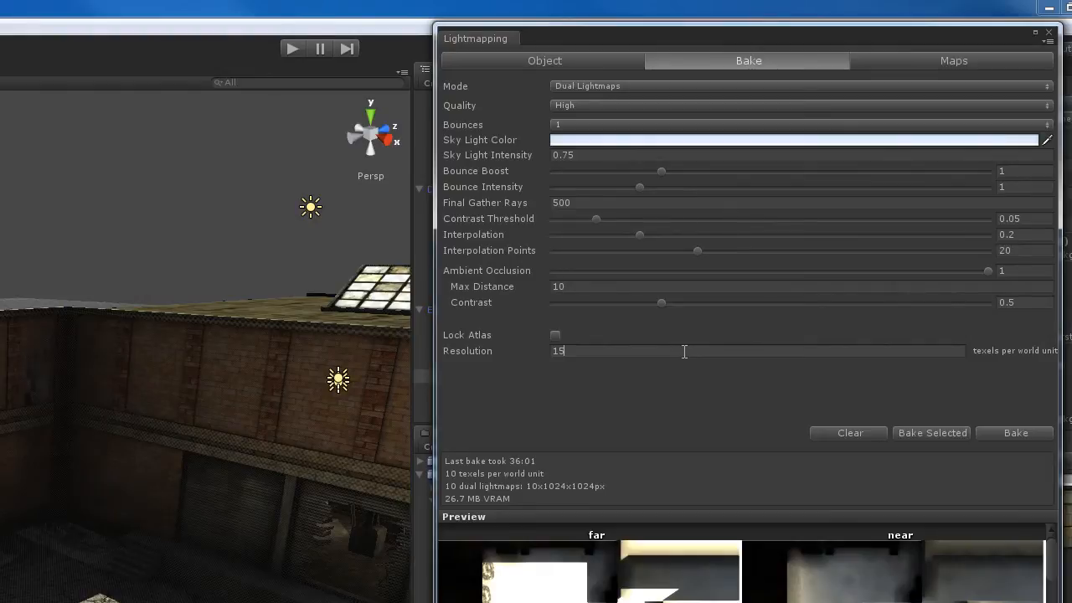
pyautogui.press('Return')
pyautogui.write('10')
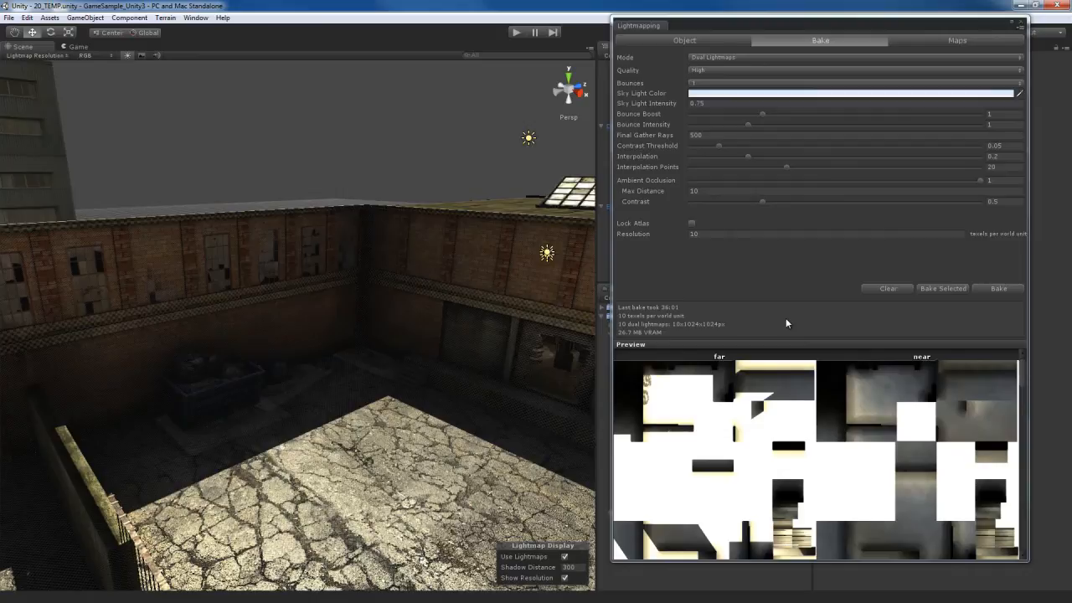
# Turn off the Show Resolution checker overlay and pan across the courtyard
pyautogui.click(566, 579)
pyautogui.moveTo(525, 419); pyautogui.dragTo(482, 456, button='middle')
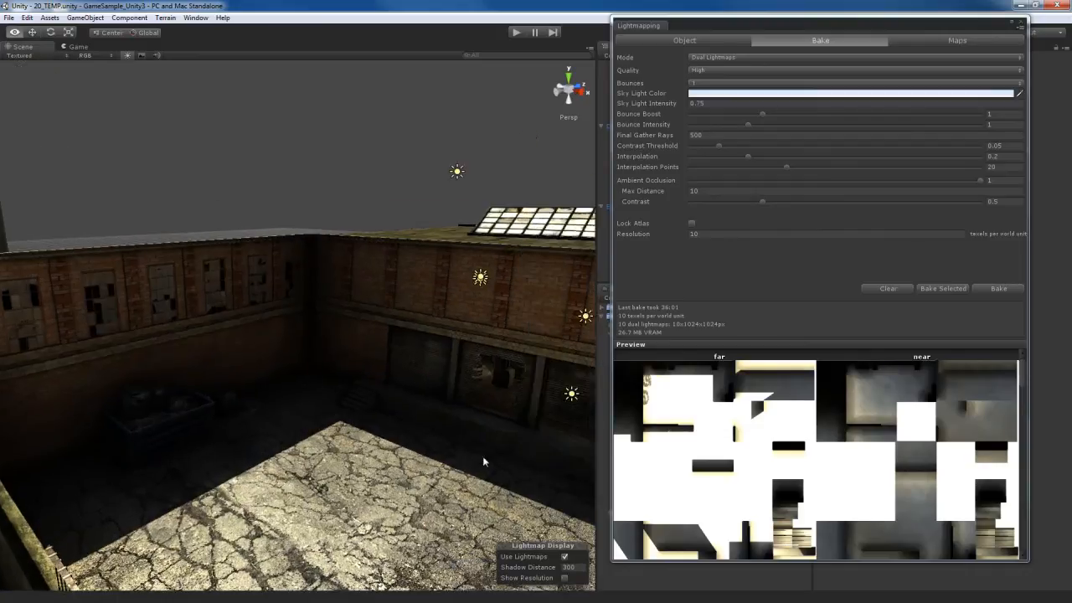